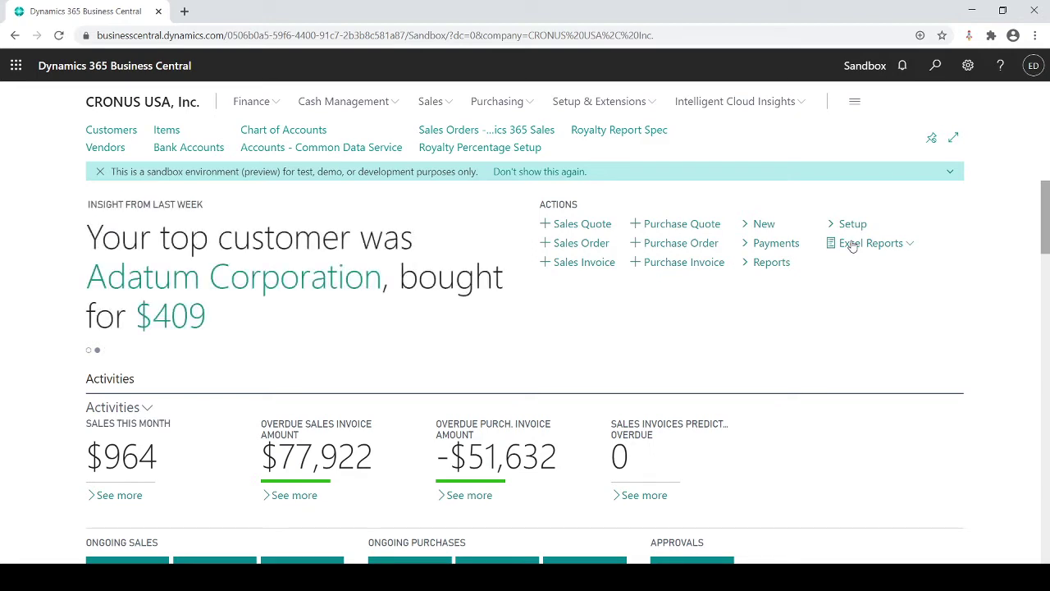
# Step: Review the role, company and work date in My Settings and close it without changing anything
pyautogui.click(968, 67)
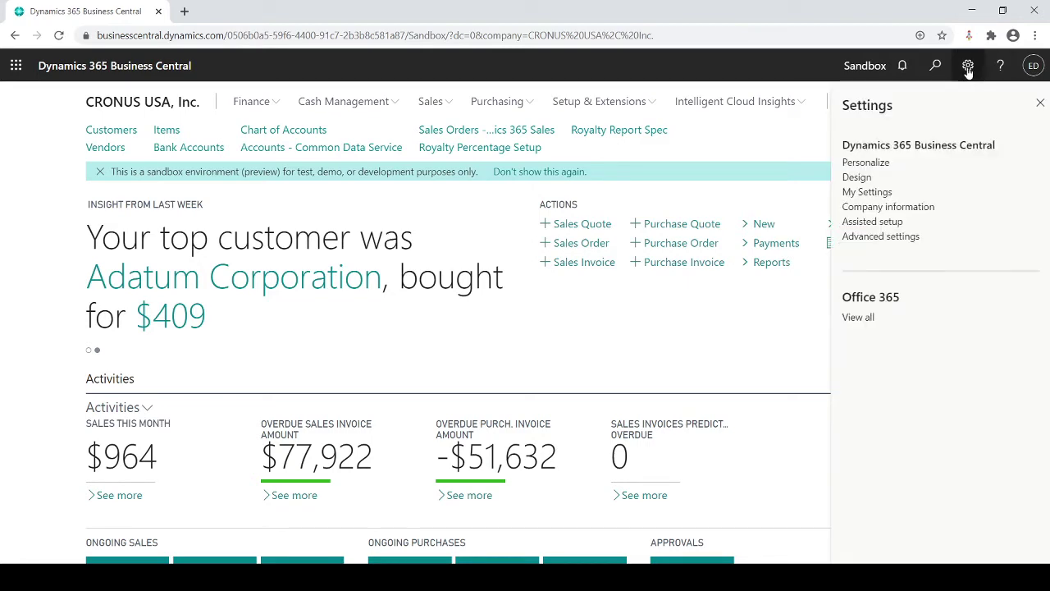
pyautogui.click(869, 193)
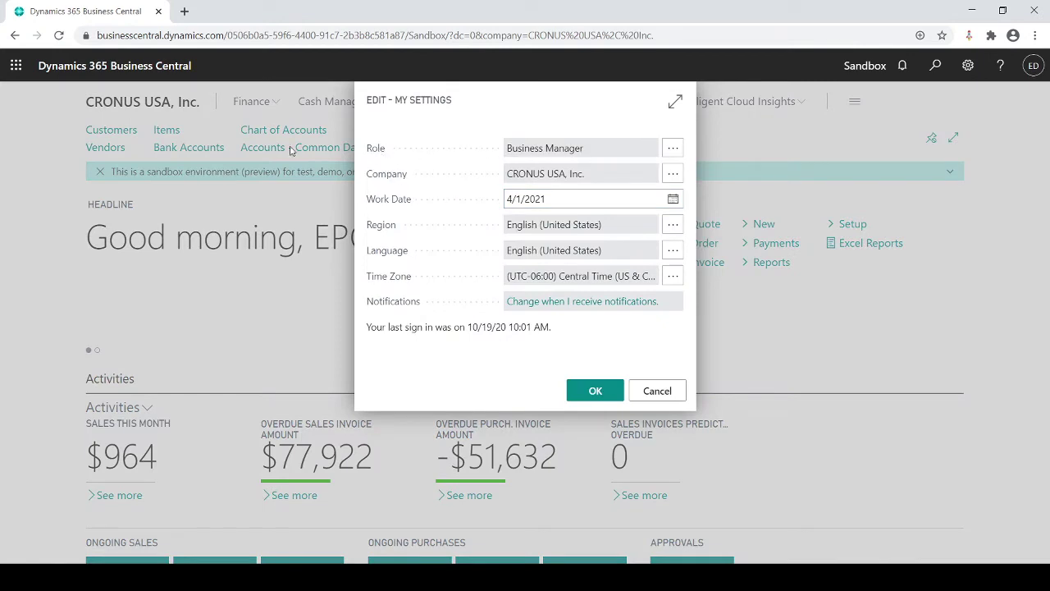
pyautogui.click(656, 391)
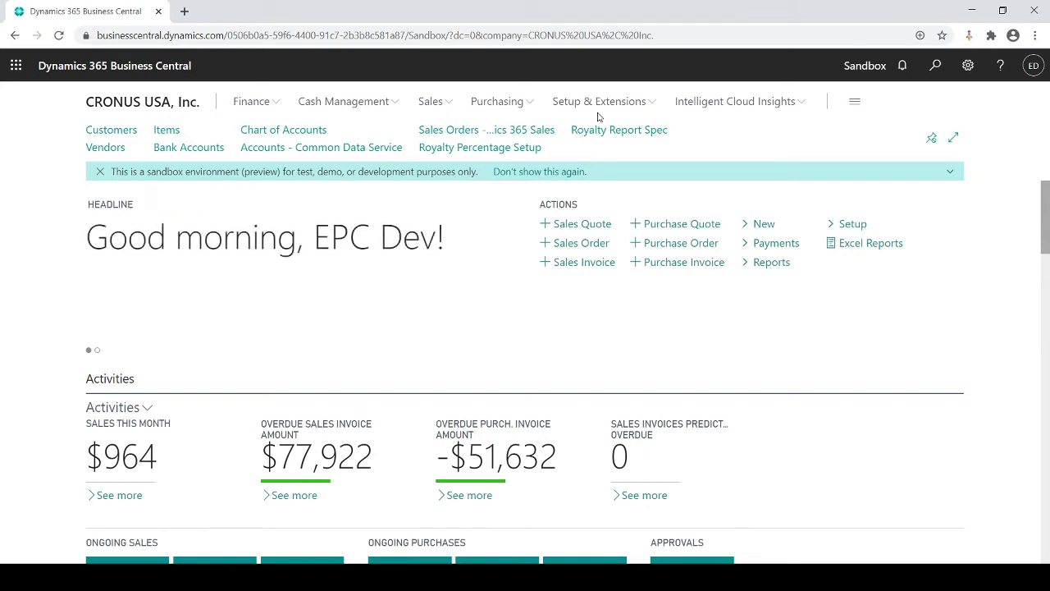
# Step: Change the role in My Settings to Accounts Payable Coordinator and apply it
pyautogui.click(967, 65)
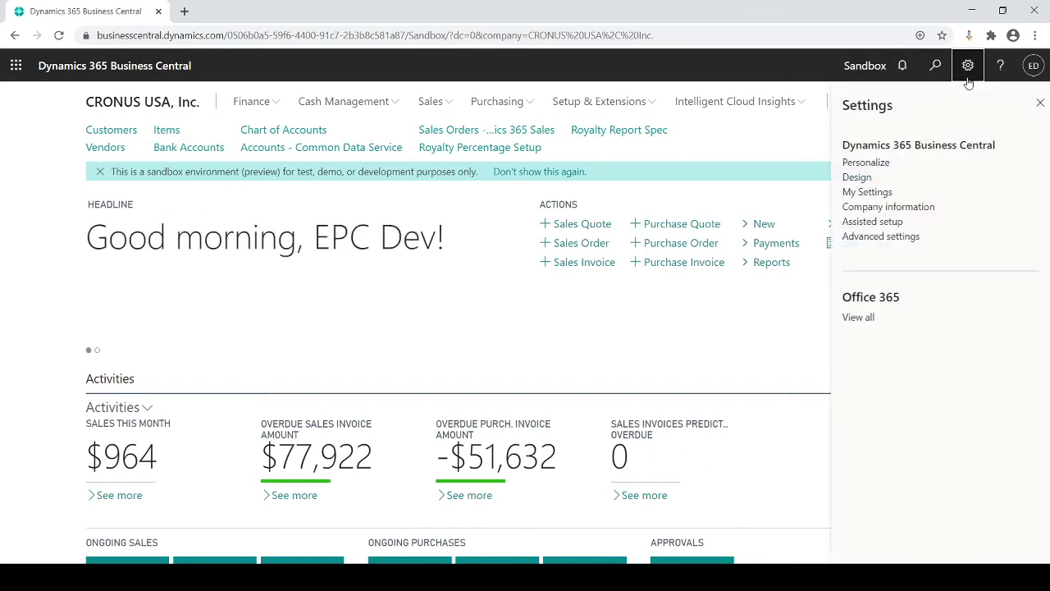
pyautogui.click(867, 192)
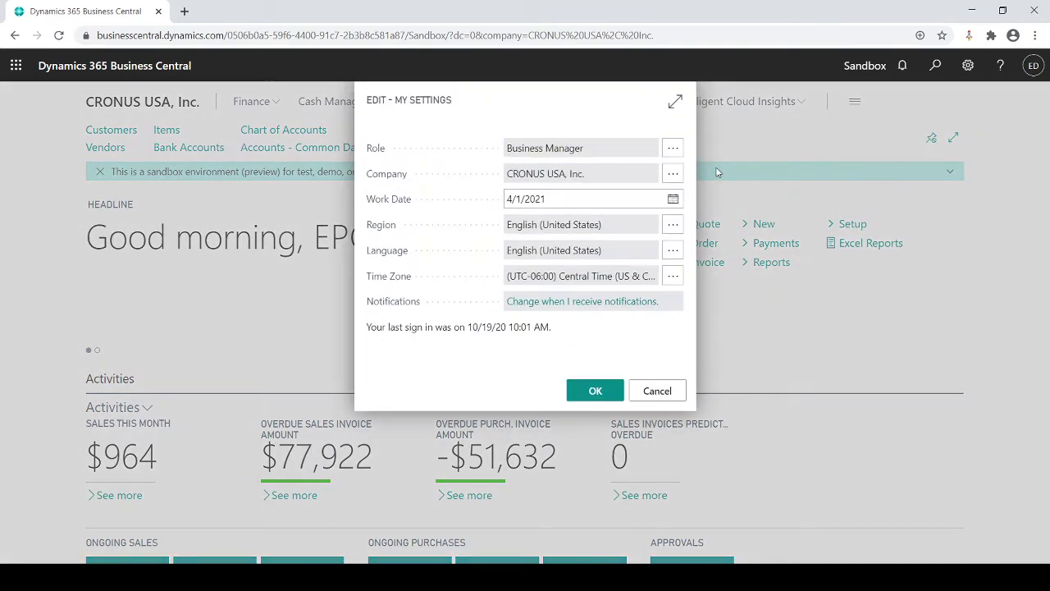
pyautogui.click(673, 151)
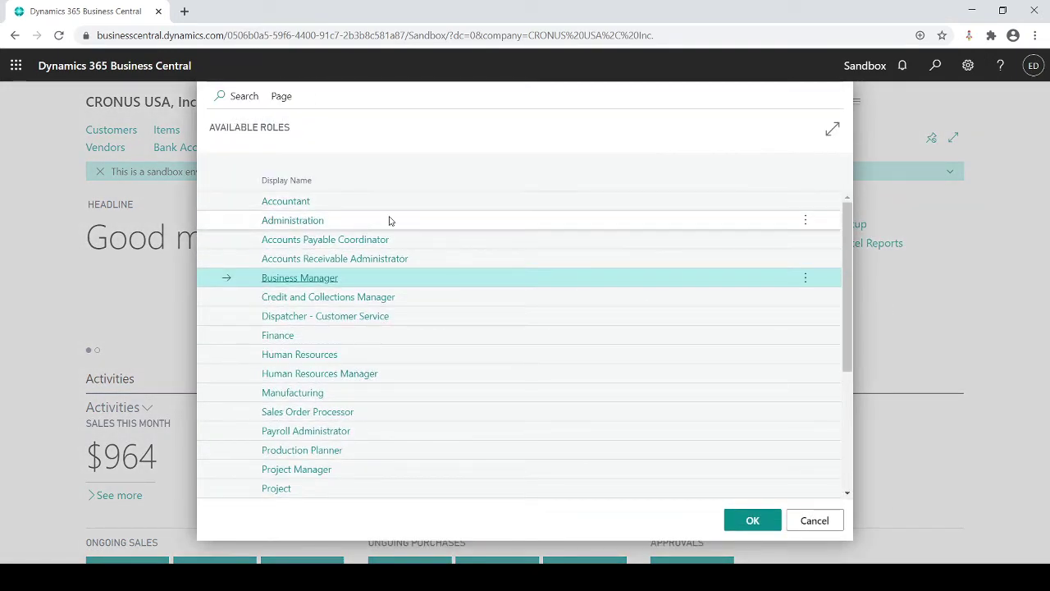
pyautogui.doubleClick(318, 244)
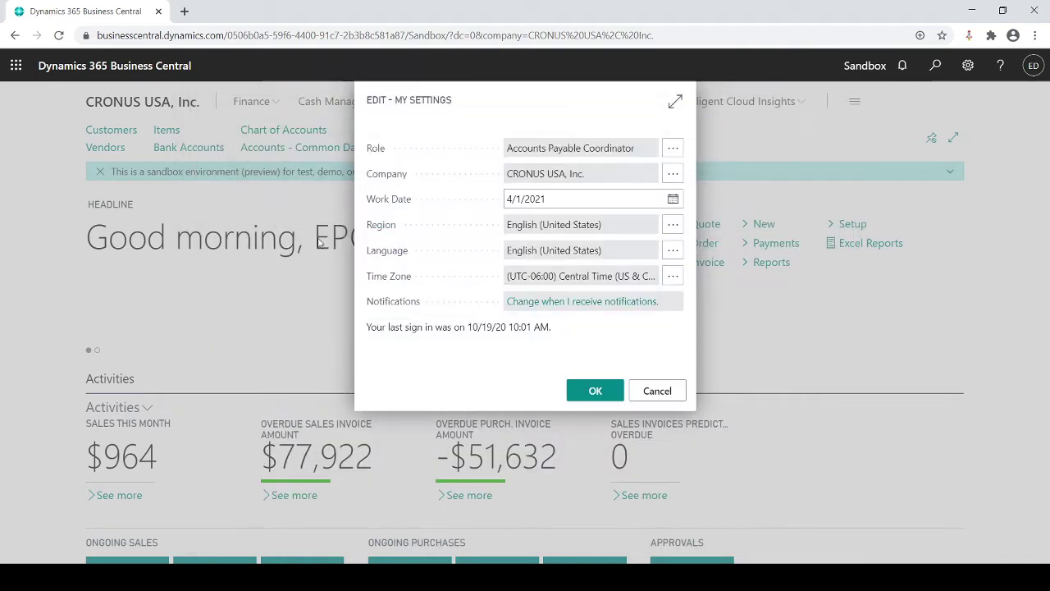
pyautogui.click(590, 391)
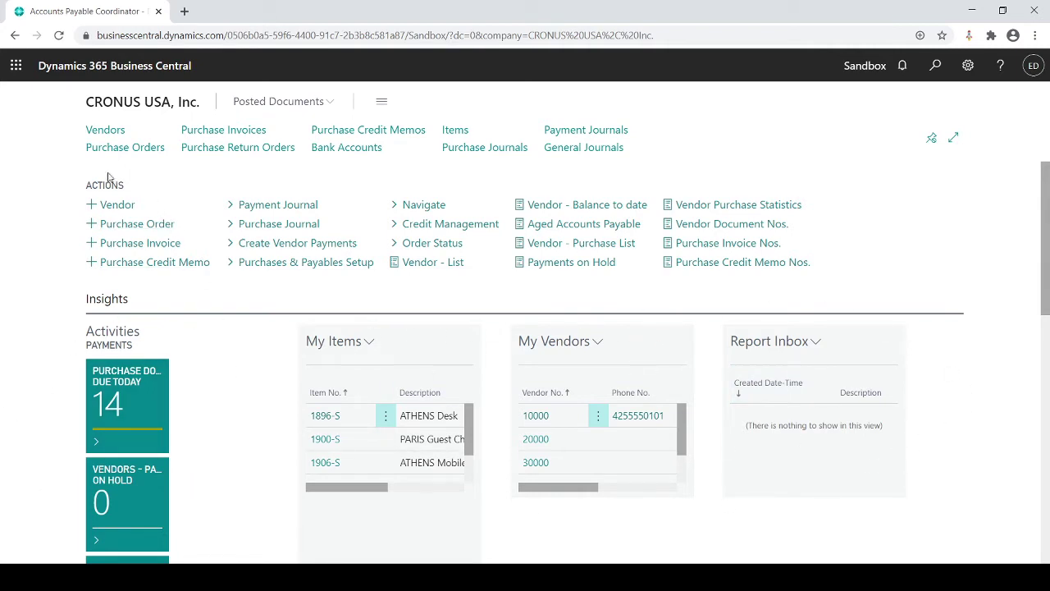
# Step: Switch the role in My Settings to Accounts Receivable Administrator
pyautogui.click(968, 66)
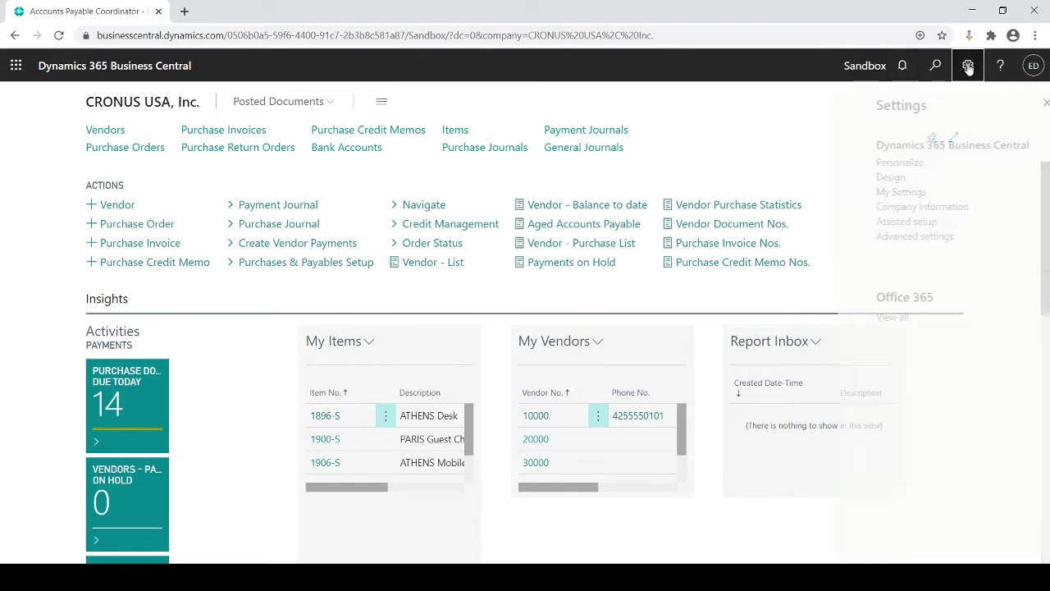
pyautogui.click(866, 192)
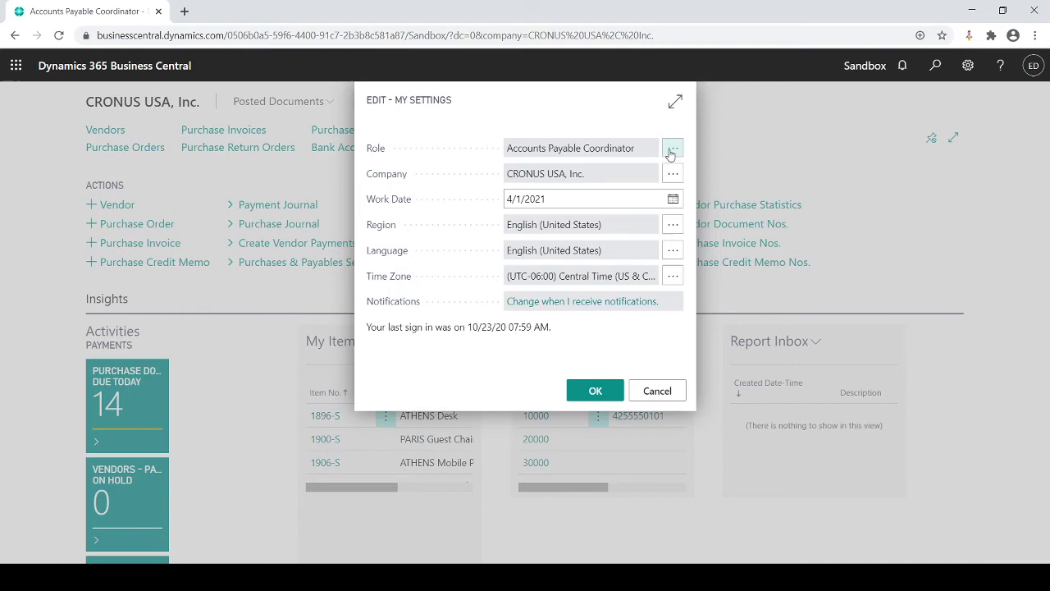
pyautogui.click(670, 155)
pyautogui.click(315, 256)
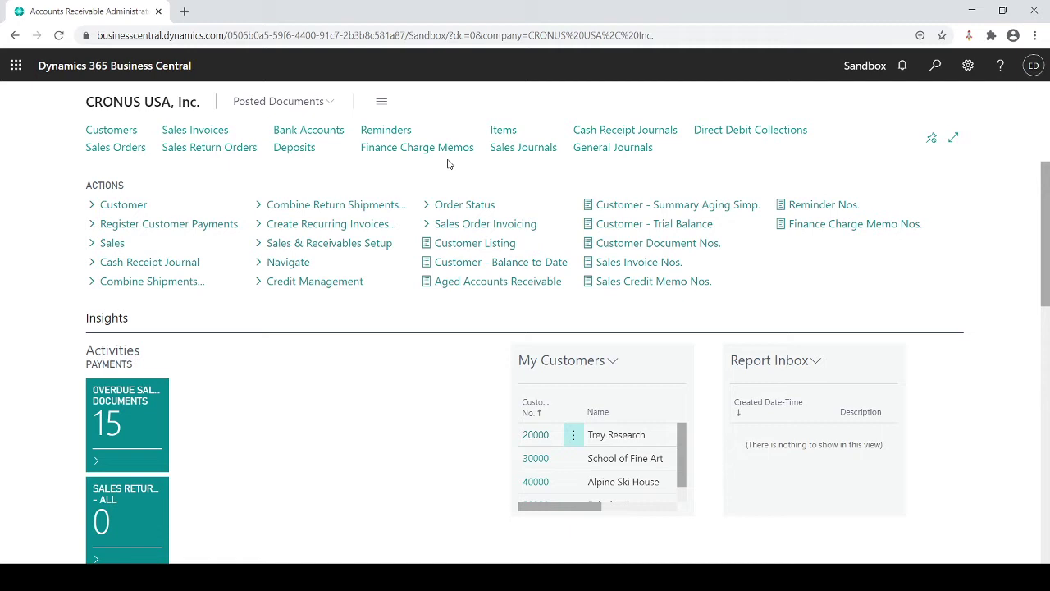
# Step: Search for "Purchase Order", view the Purchase Orders list and return to the role center
pyautogui.click(935, 66)
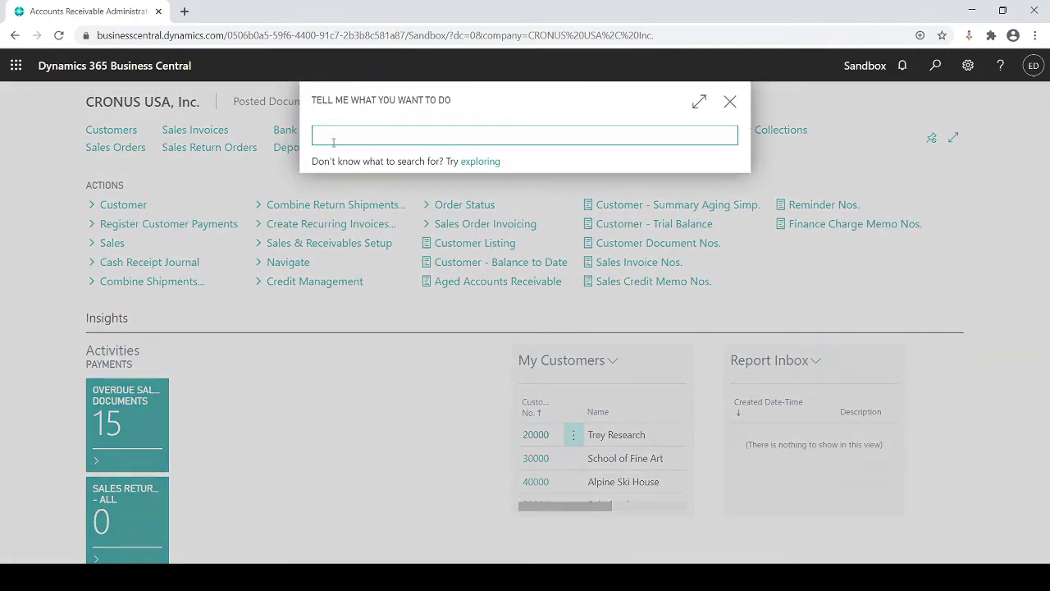
pyautogui.write('hase Order')
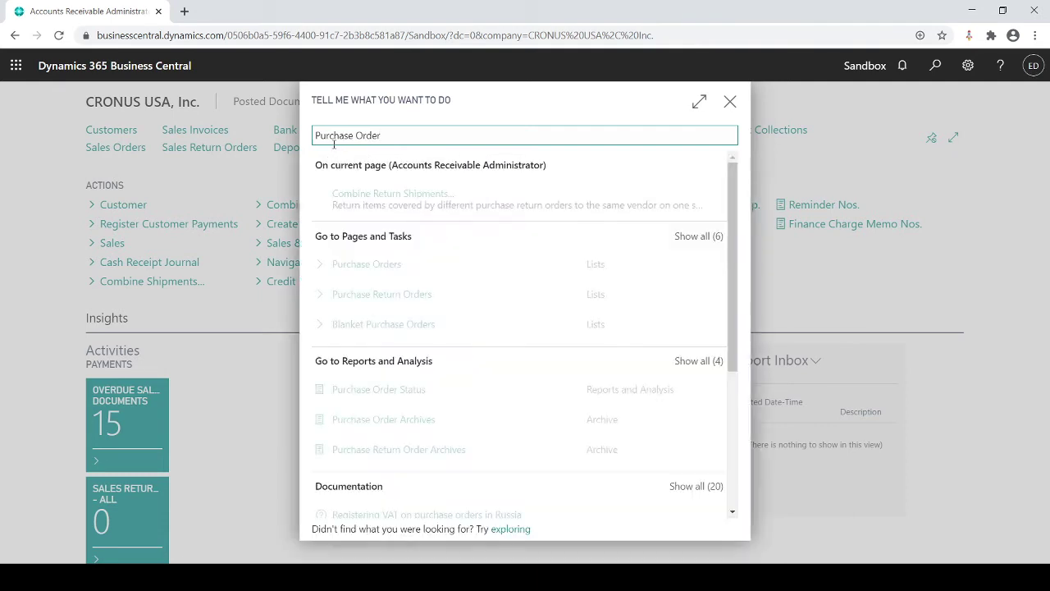
pyautogui.click(362, 264)
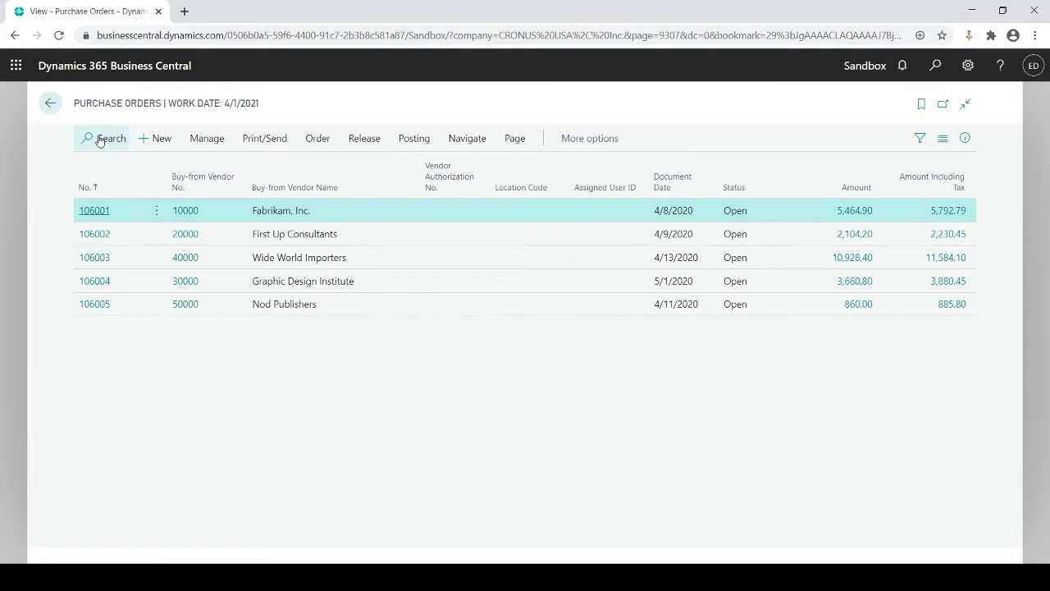
pyautogui.click(53, 107)
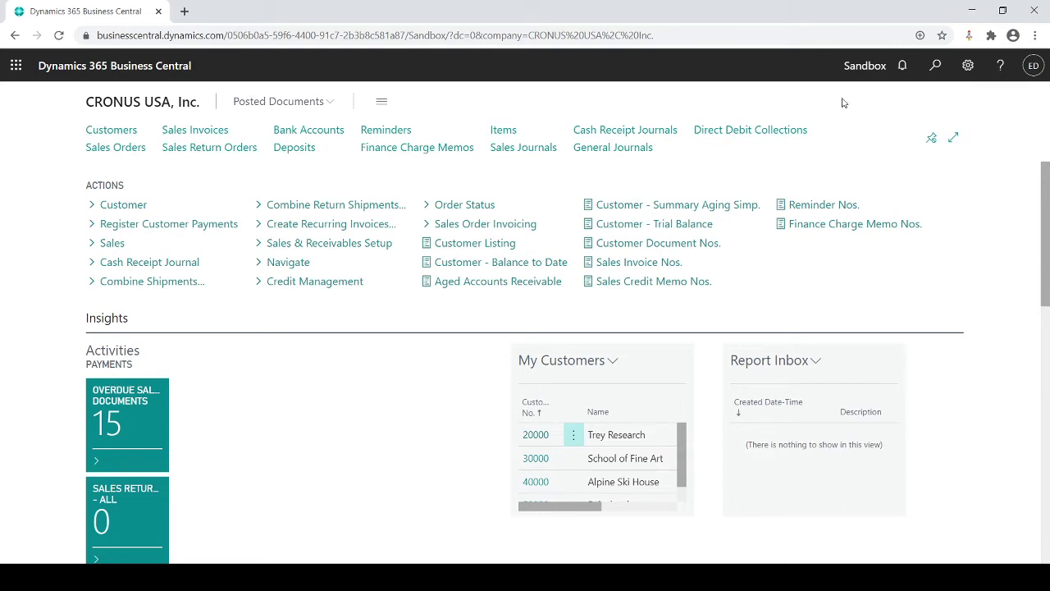
# Step: Search for "profile" and look through the available roles in the Profiles (Roles) list
pyautogui.click(937, 65)
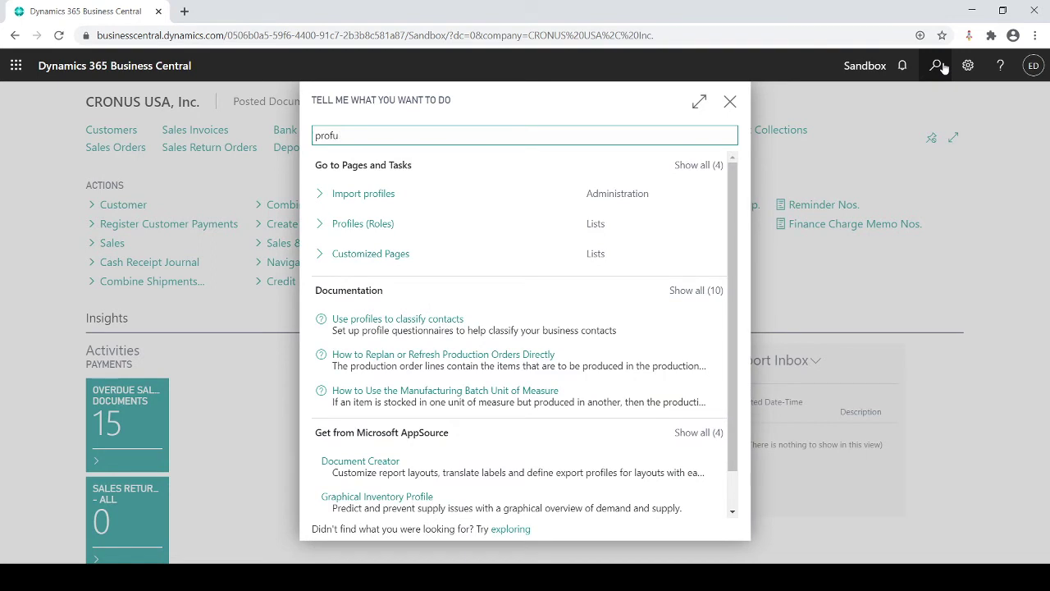
pyautogui.write('profile')
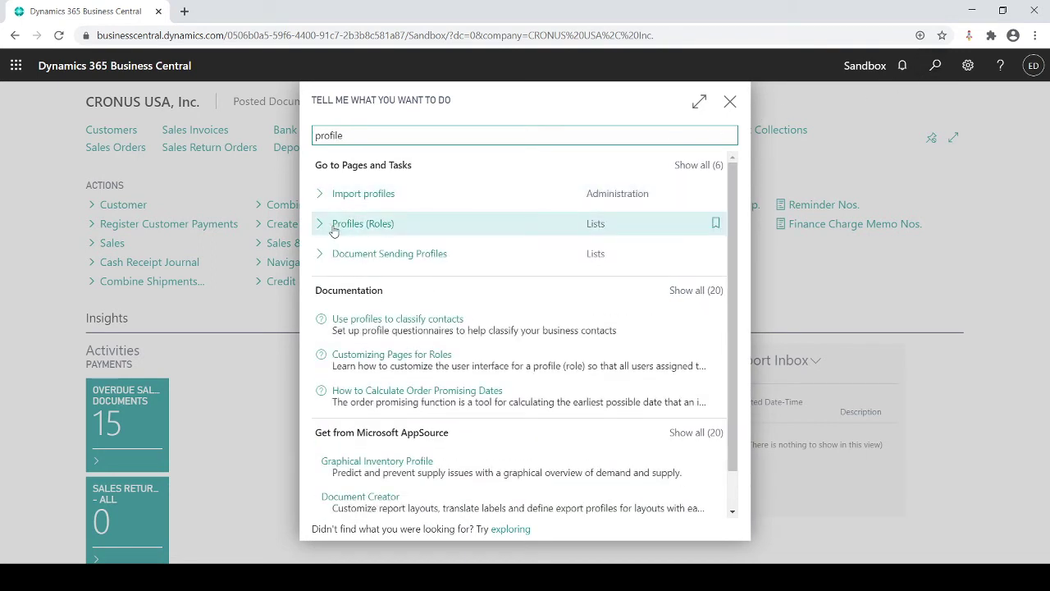
pyautogui.click(368, 228)
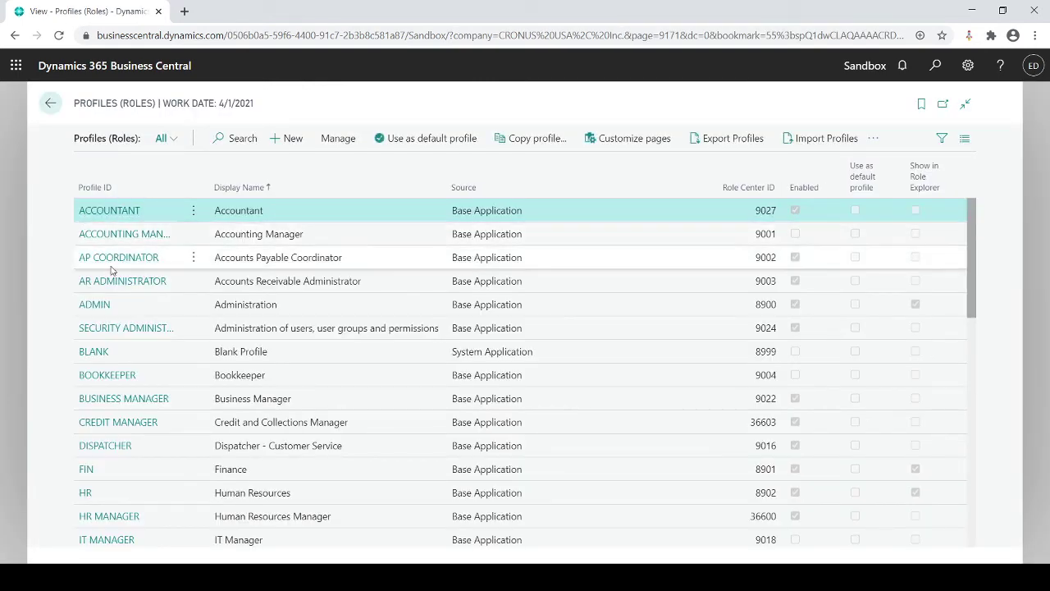
pyautogui.scroll(-5, 227, 369)
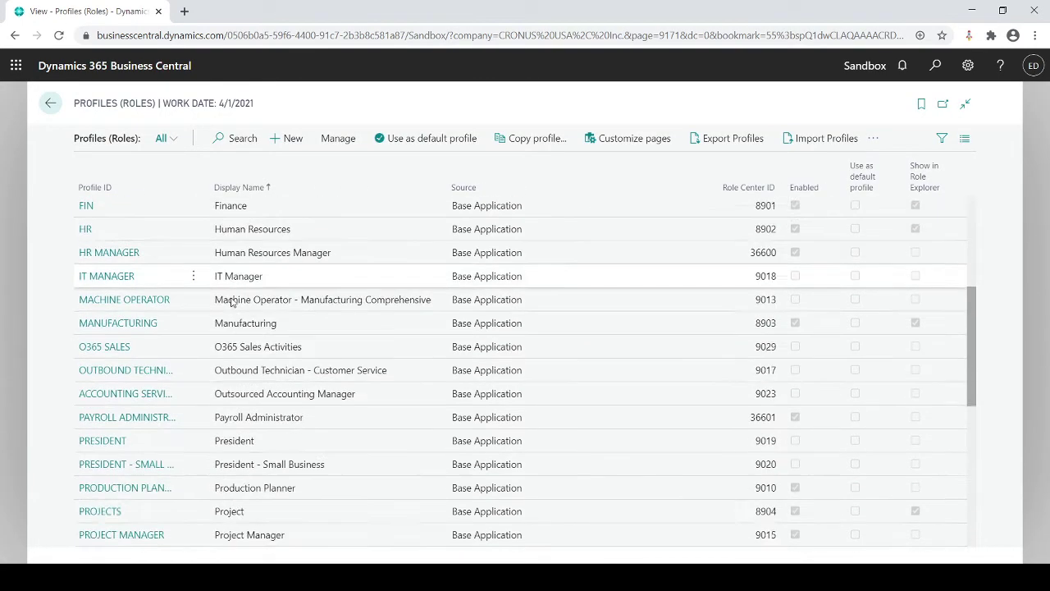
pyautogui.scroll(-2, 231, 302)
pyautogui.scroll(5, 267, 415)
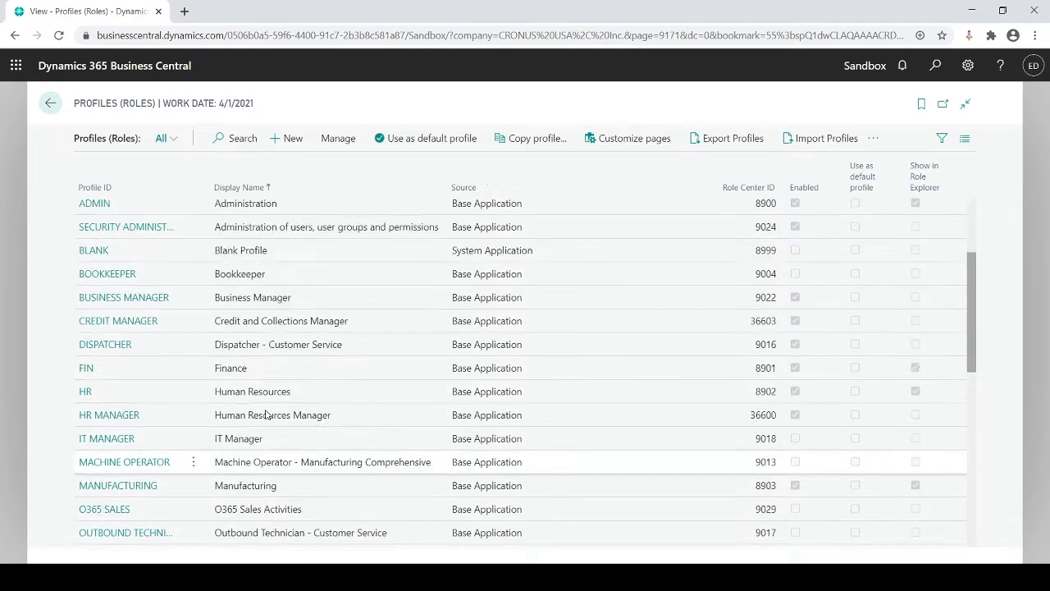
pyautogui.scroll(2, 267, 415)
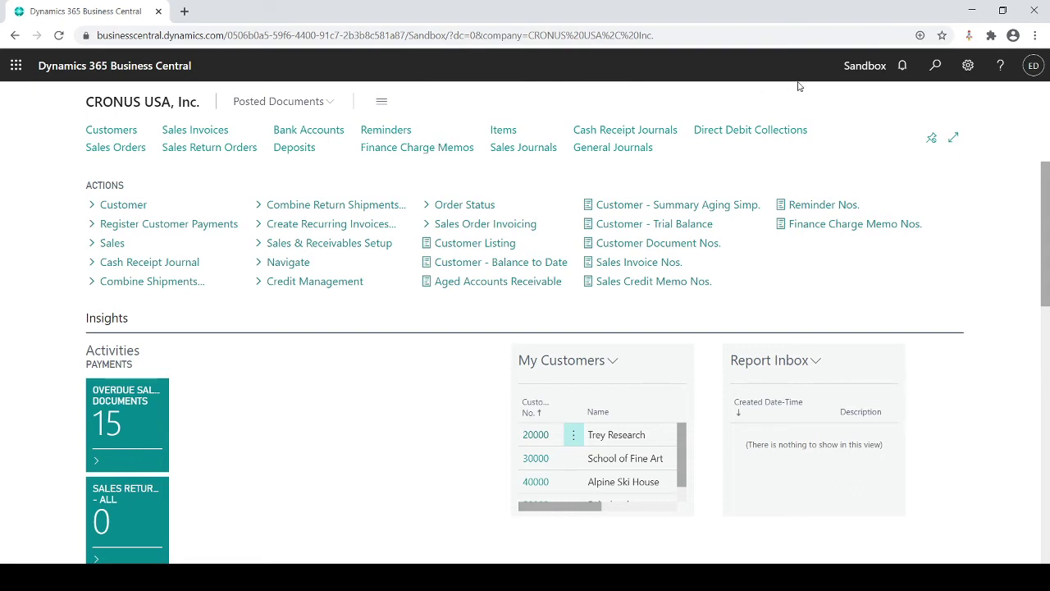
# Step: Open the Profiles (Roles) list again from the role center by searching for "profile"
pyautogui.click(967, 65)
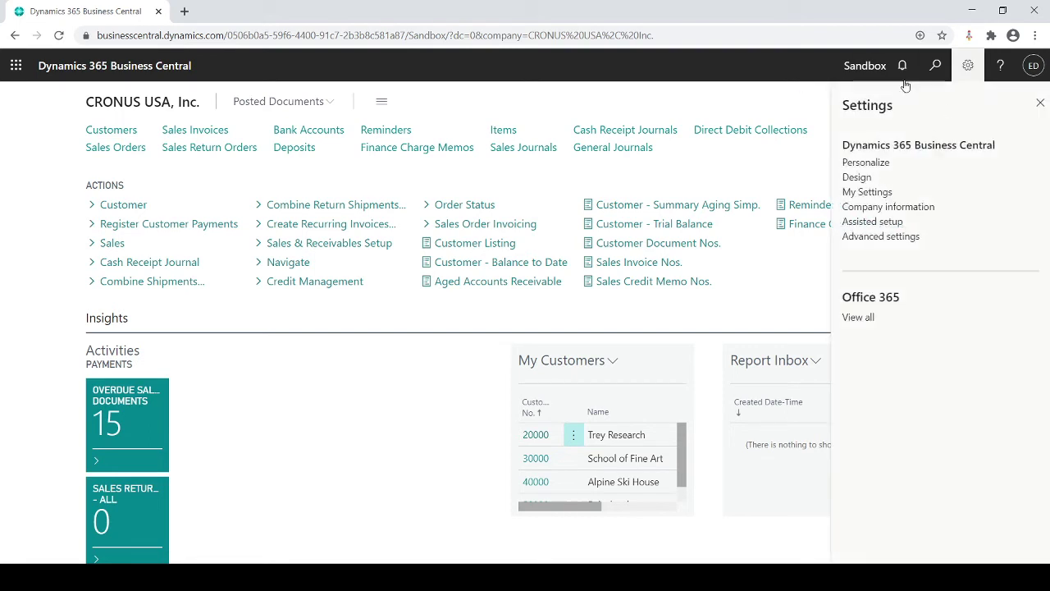
pyautogui.click(935, 66)
pyautogui.write('pr')
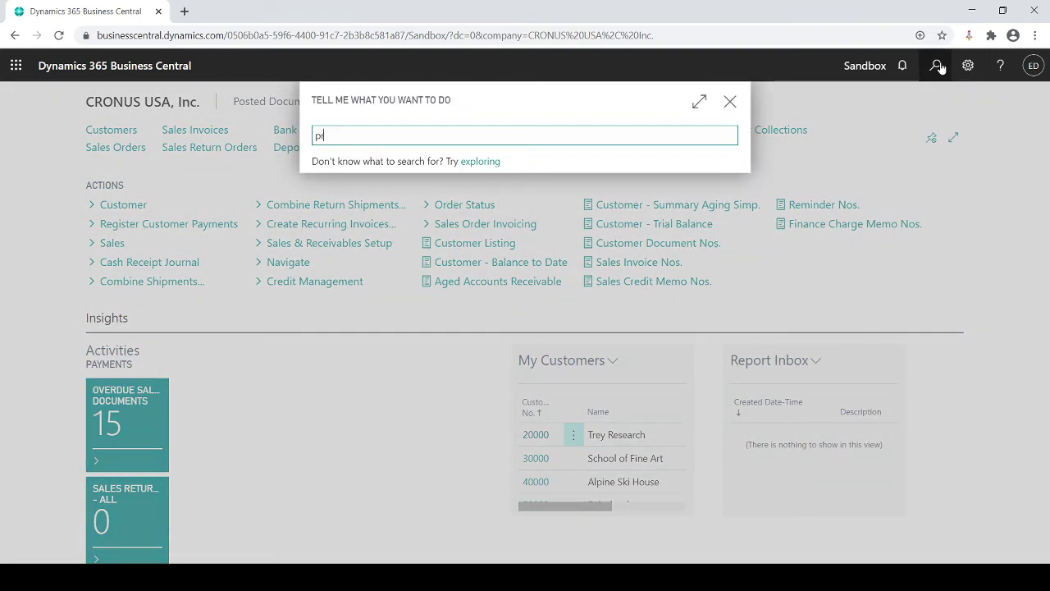
pyautogui.write('of')
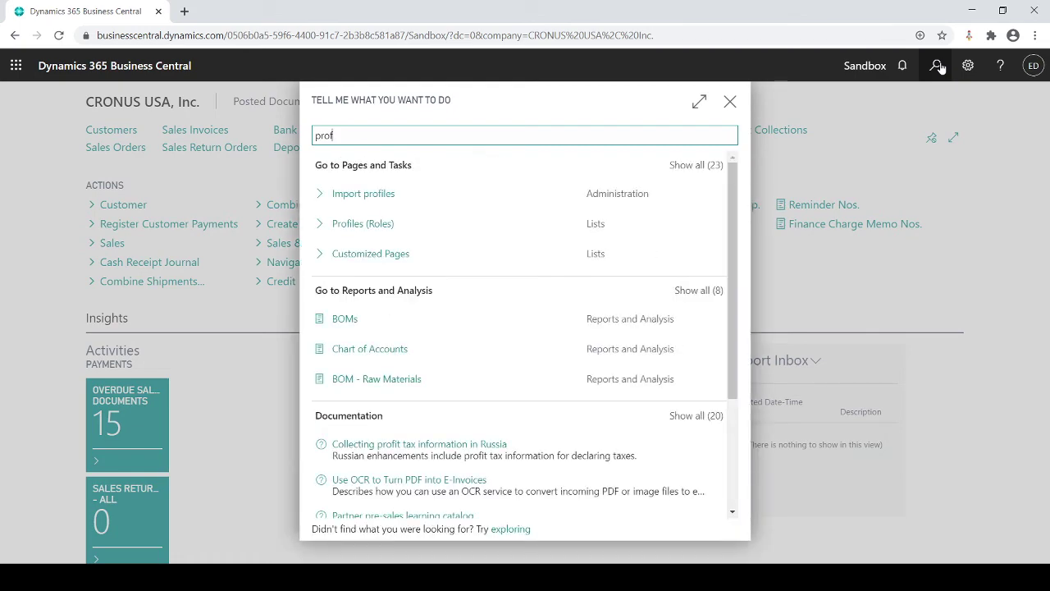
pyautogui.write('ile')
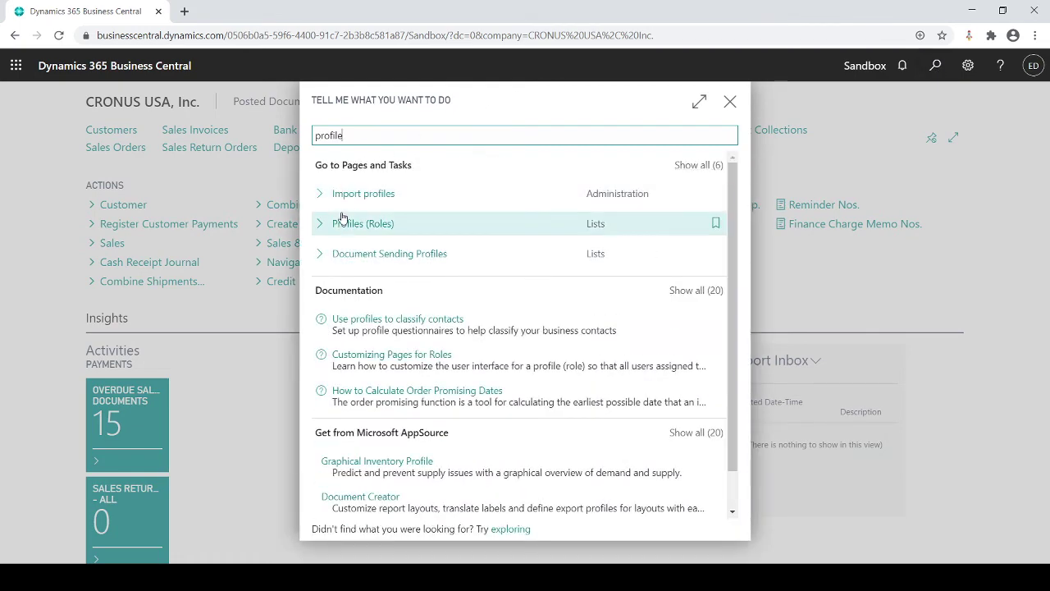
pyautogui.click(344, 223)
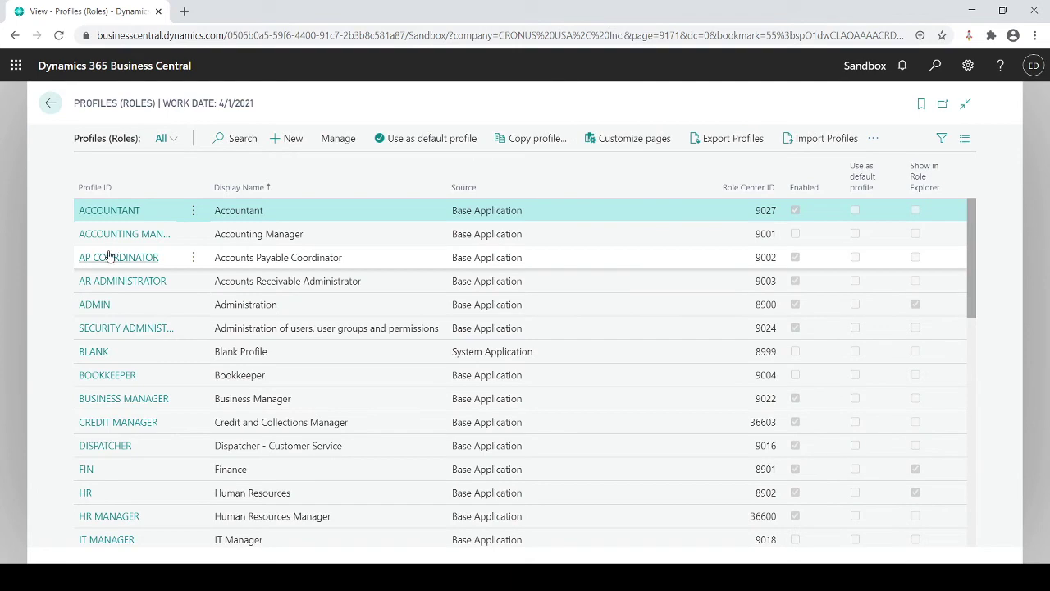
# Step: Copy the AR ADMINISTRATOR profile to a new profile with the ID and display name "AR 2"
pyautogui.click(270, 289)
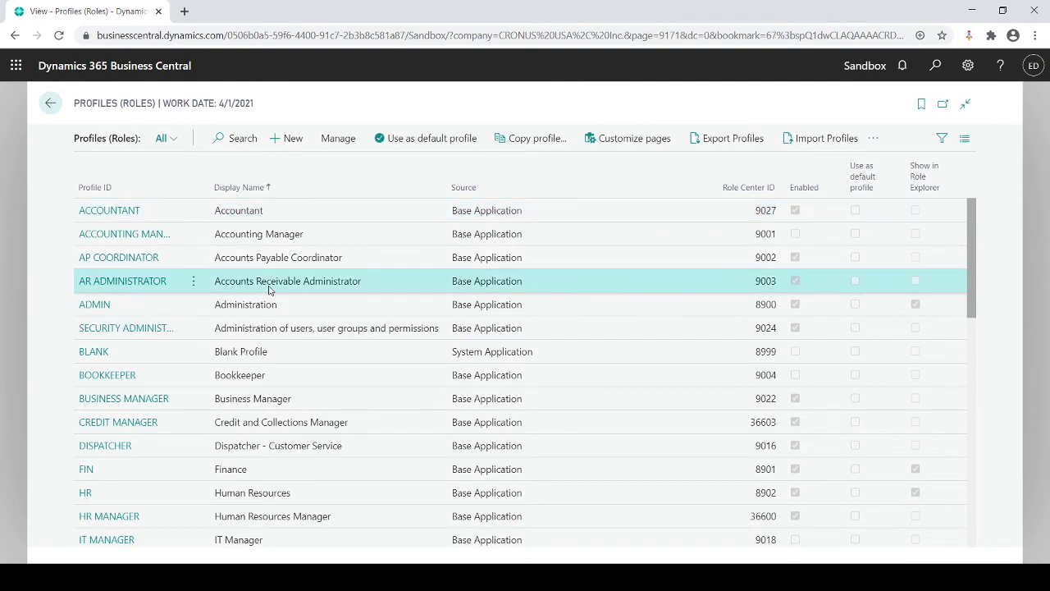
pyautogui.click(539, 139)
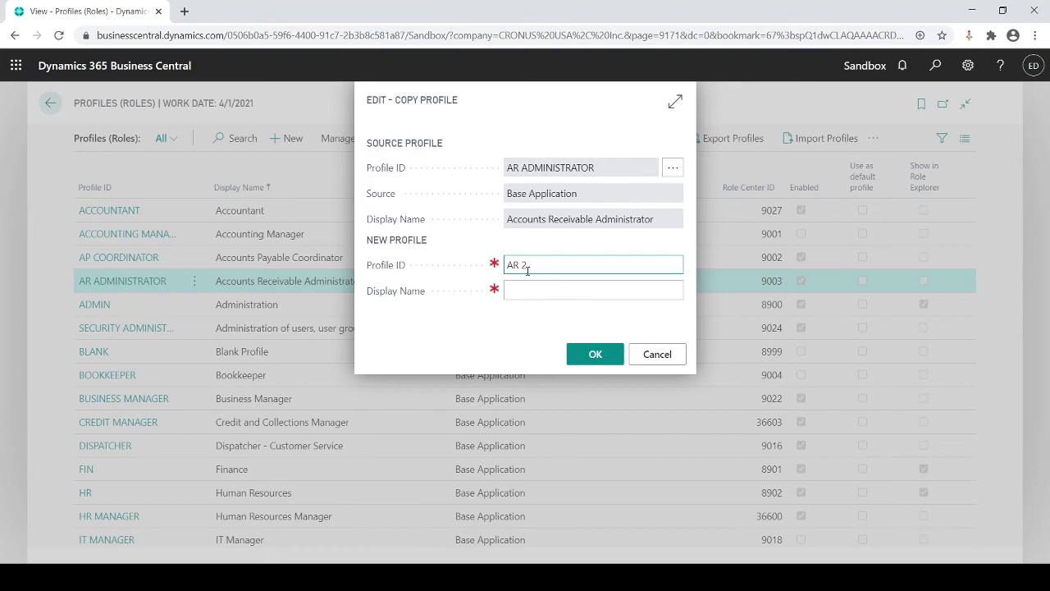
pyautogui.click(527, 296)
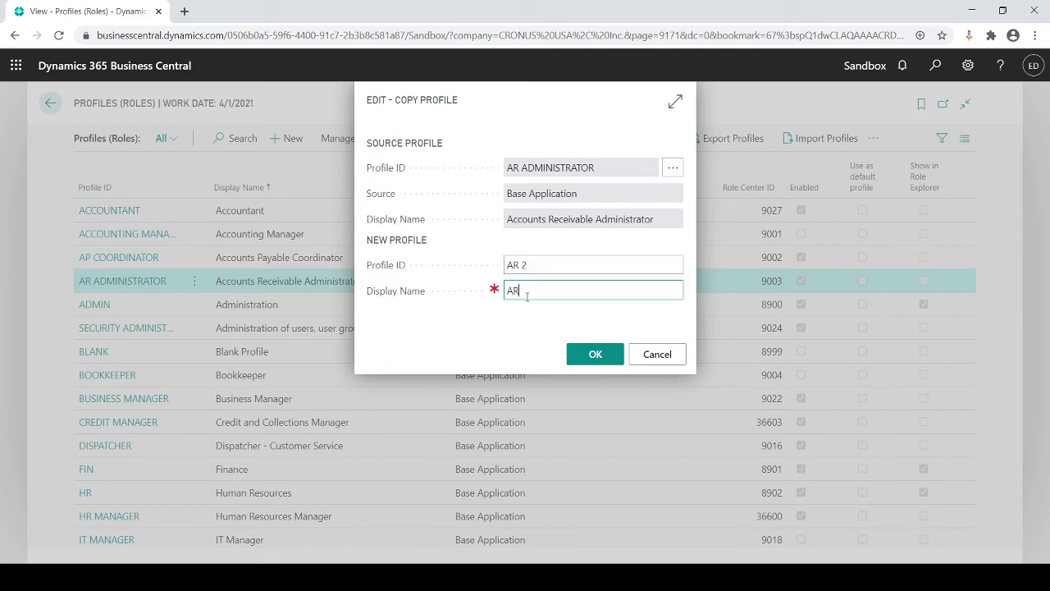
pyautogui.write('AR 2')
pyautogui.click(578, 356)
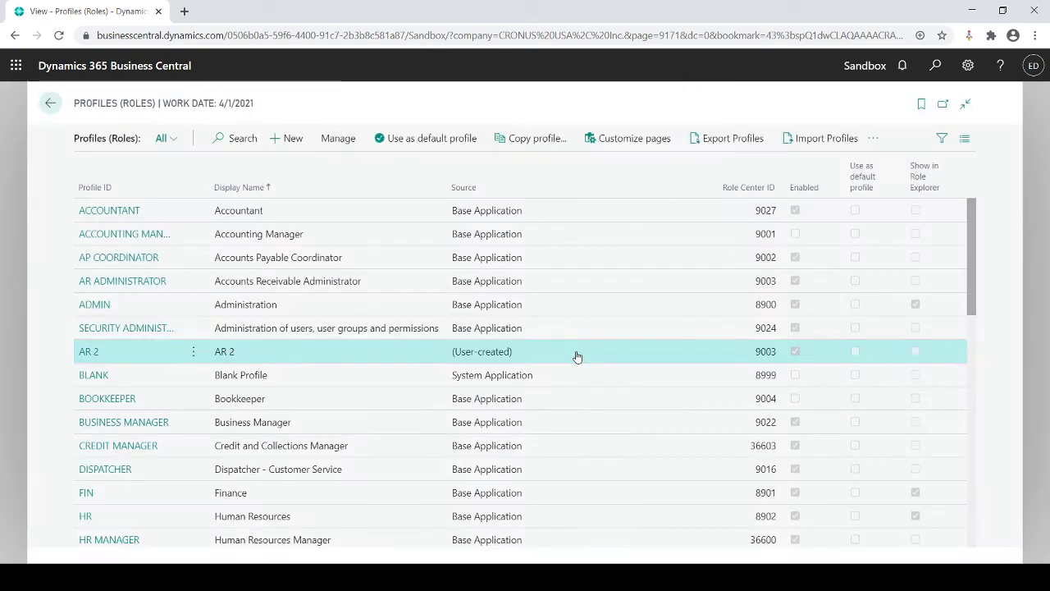
# Step: Customize the pages of the AR 2 profile, hiding the Bank Accounts and Reminders links on its role center
pyautogui.click(259, 279)
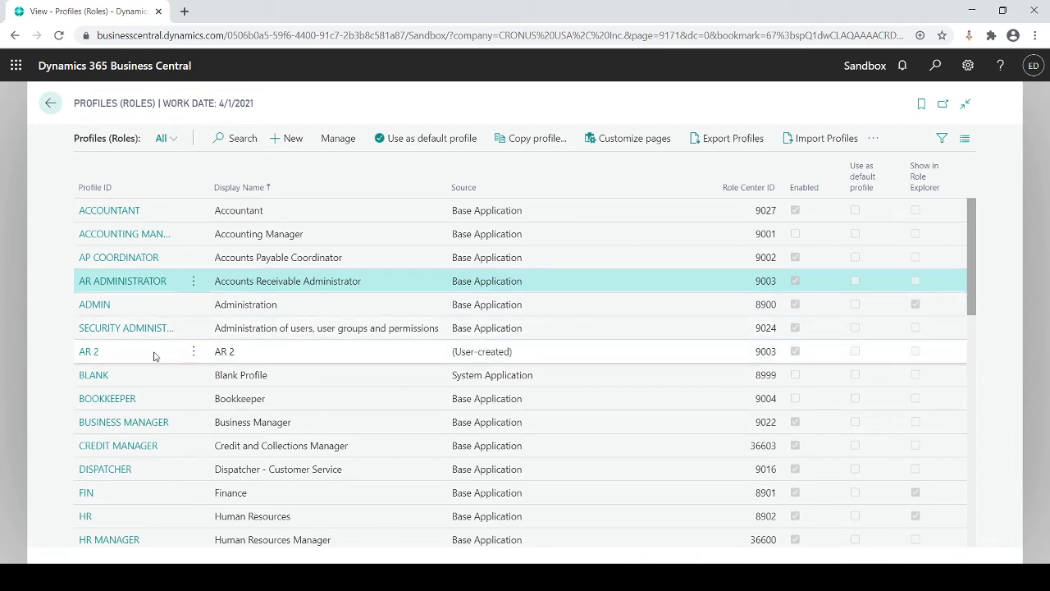
pyautogui.click(236, 351)
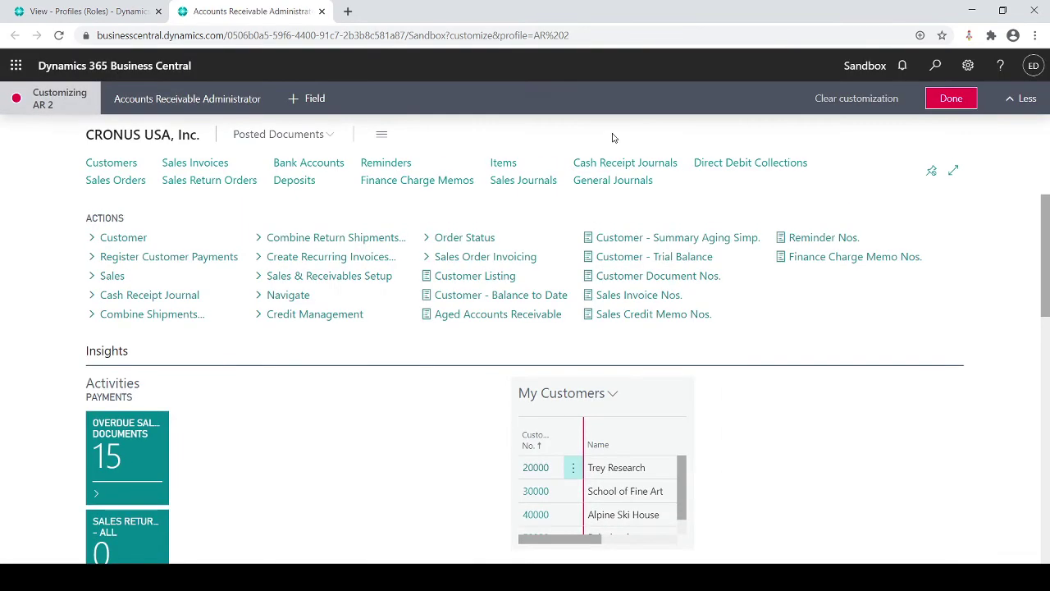
pyautogui.click(349, 166)
pyautogui.click(365, 194)
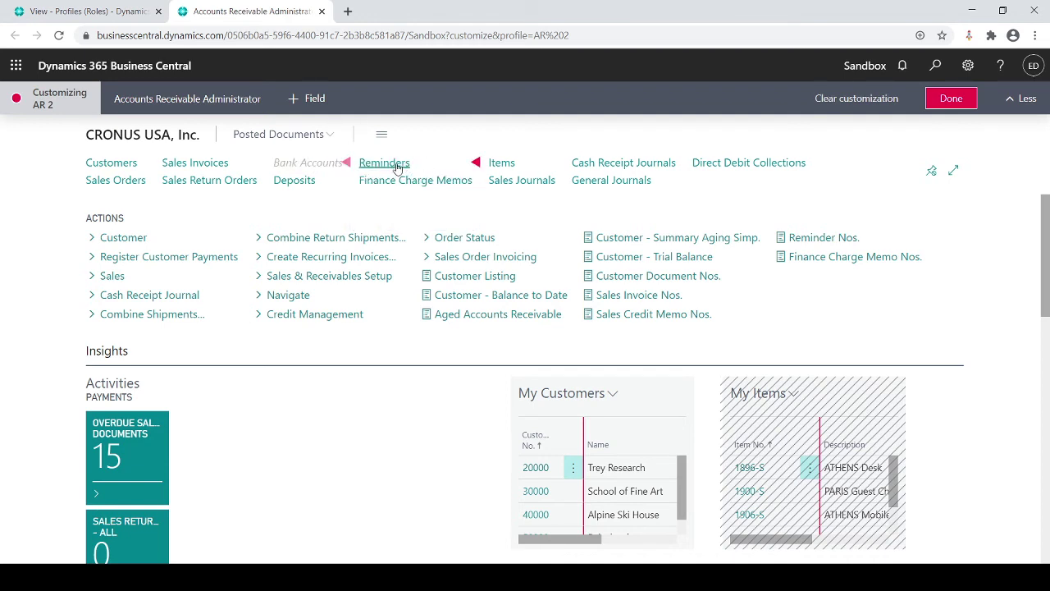
pyautogui.click(474, 164)
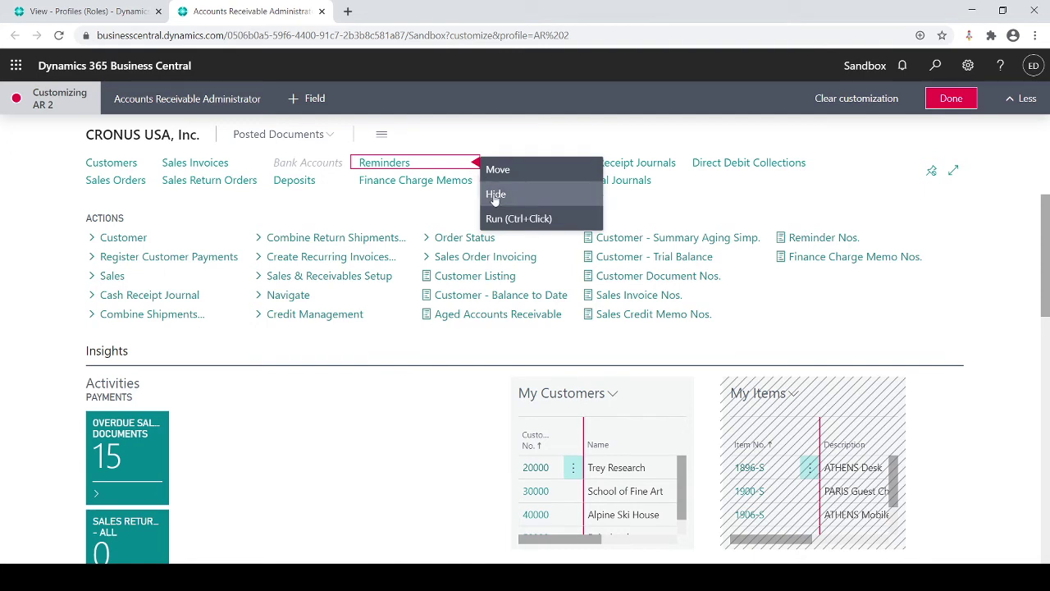
pyautogui.click(493, 196)
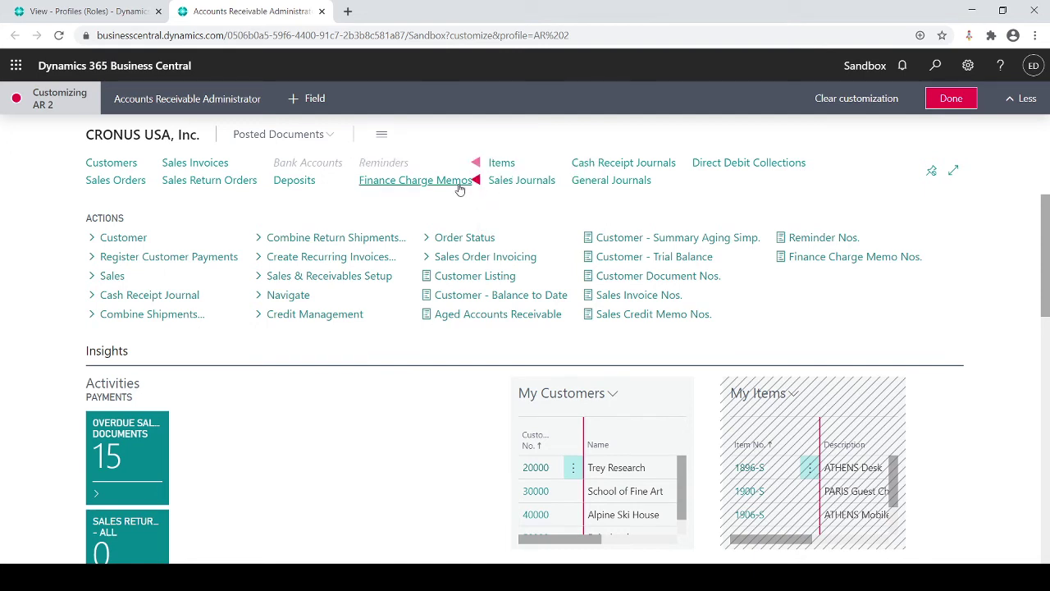
# Step: Hide the Finance Charge Memos and General Journals links on the AR 2 role center, then finish the customization and close its browser tab
pyautogui.click(475, 181)
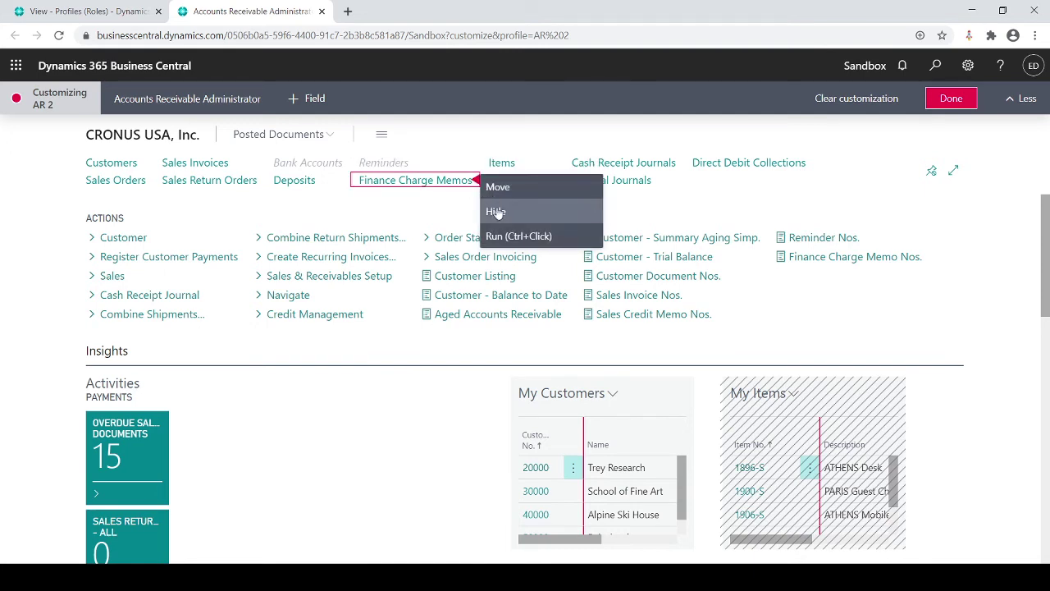
pyautogui.click(497, 212)
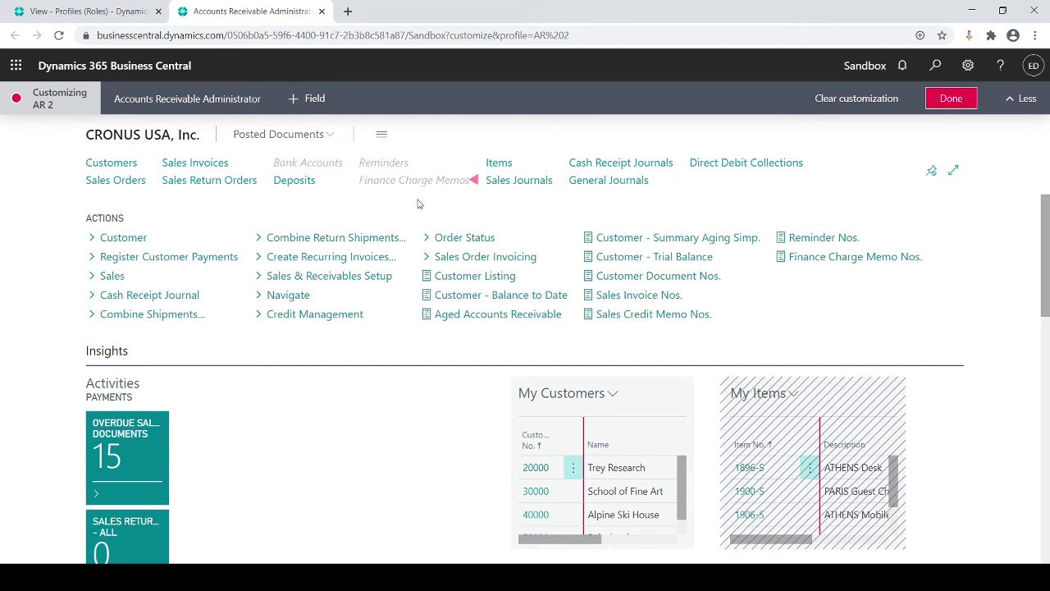
pyautogui.click(677, 181)
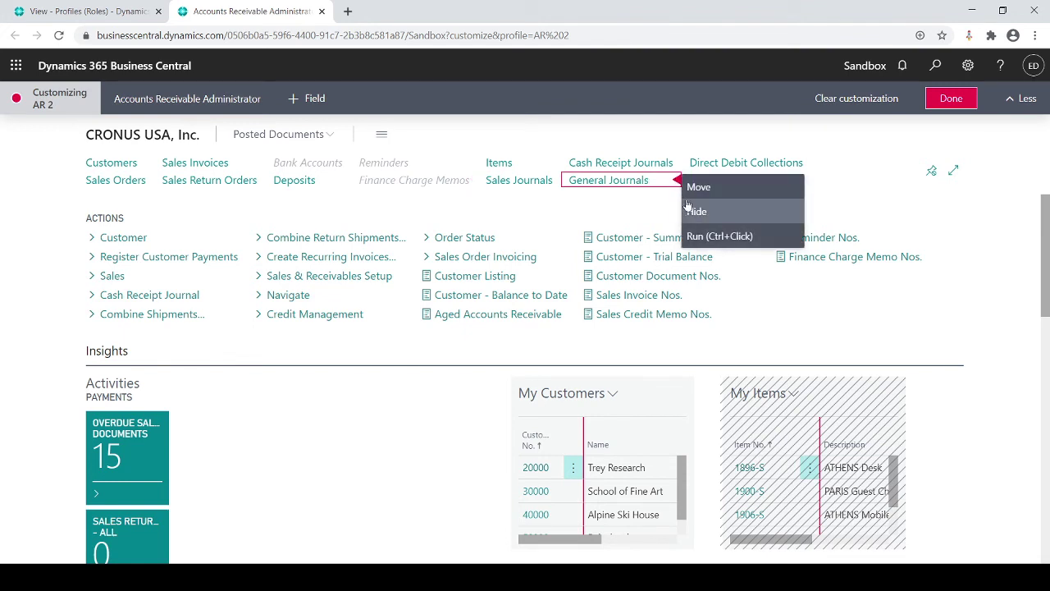
pyautogui.click(695, 212)
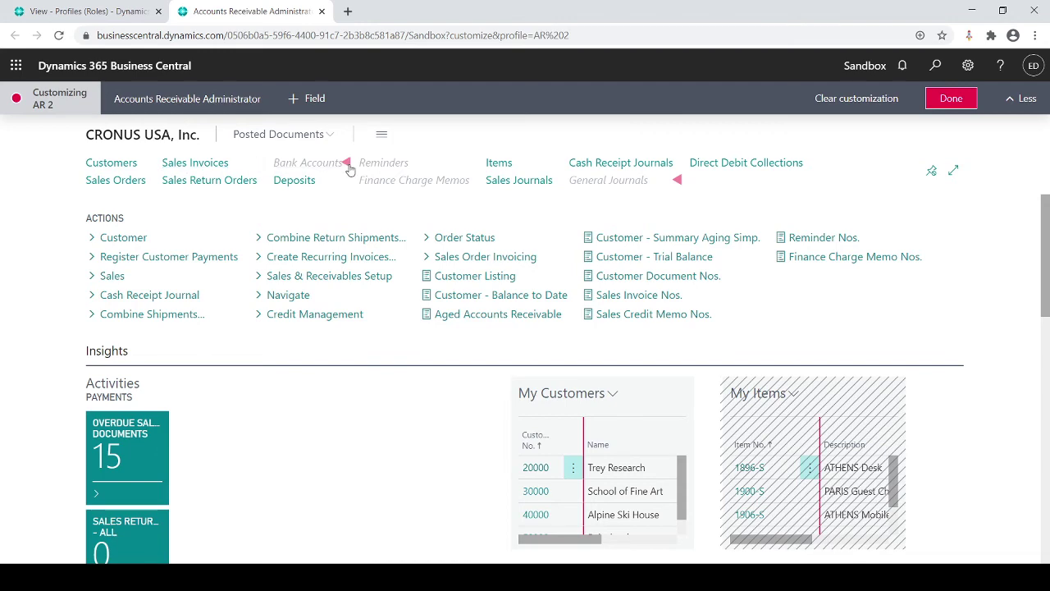
pyautogui.click(950, 99)
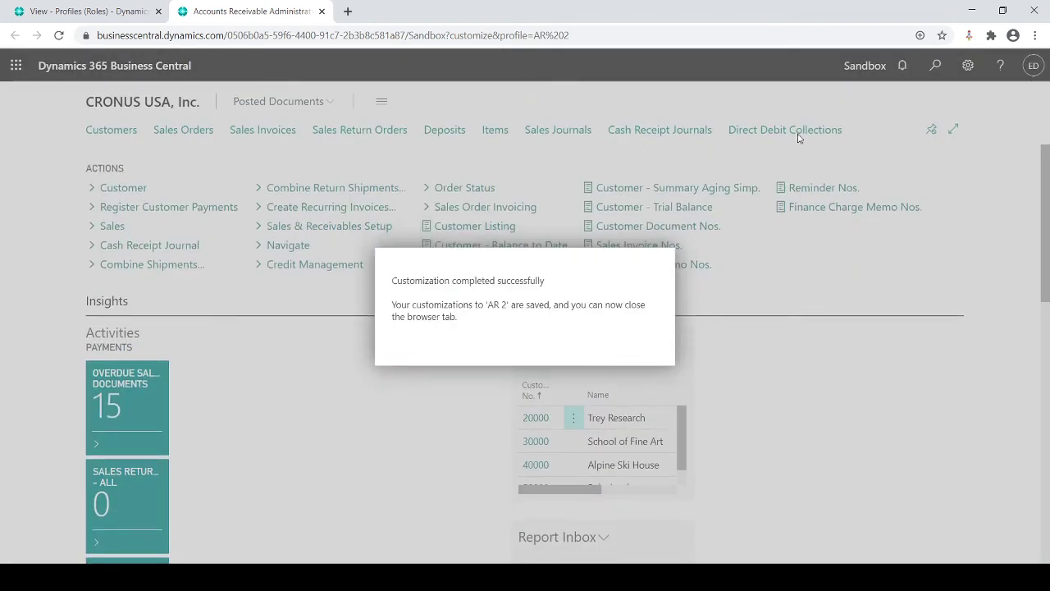
pyautogui.click(321, 11)
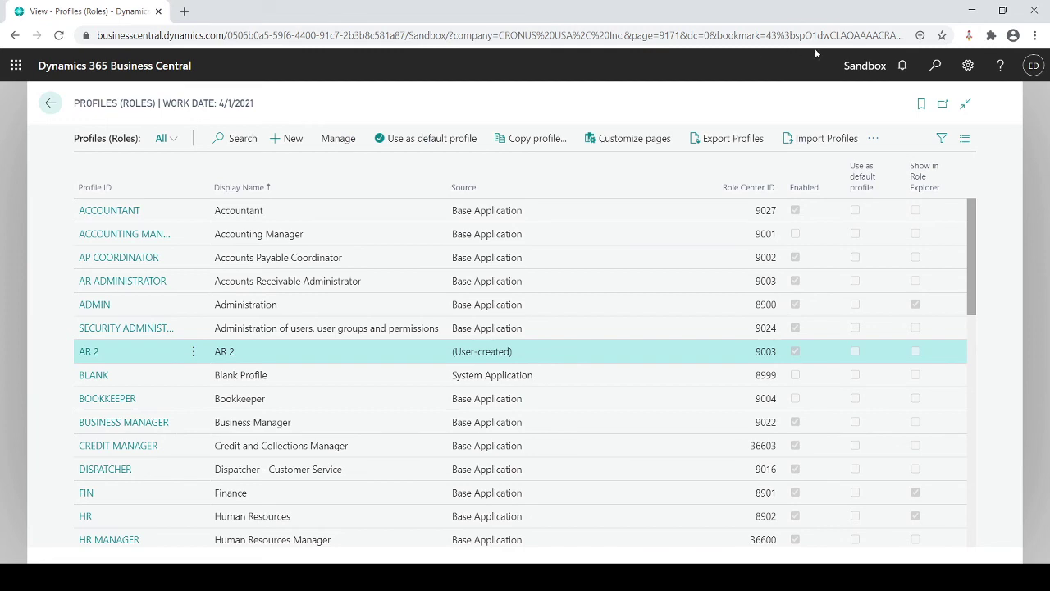
# Step: Change the role in My Settings to AR 2 and save the settings
pyautogui.click(966, 67)
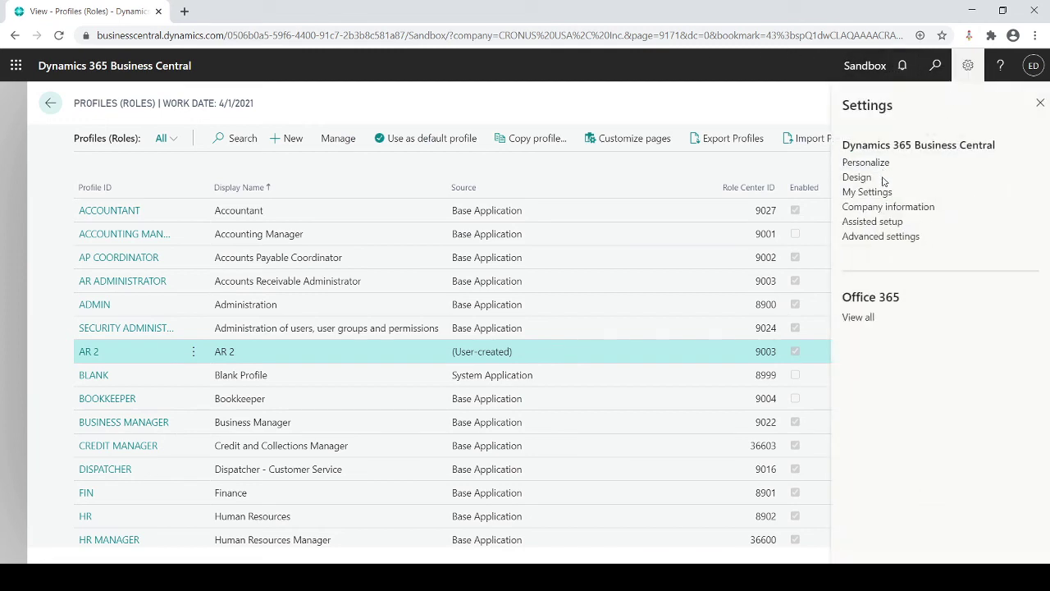
pyautogui.click(874, 192)
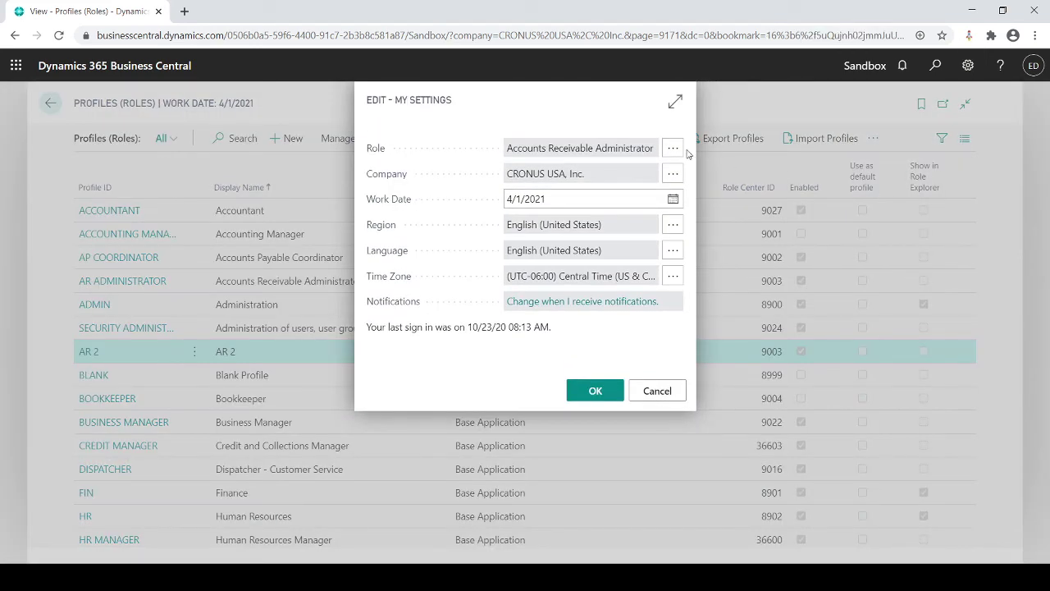
pyautogui.click(672, 149)
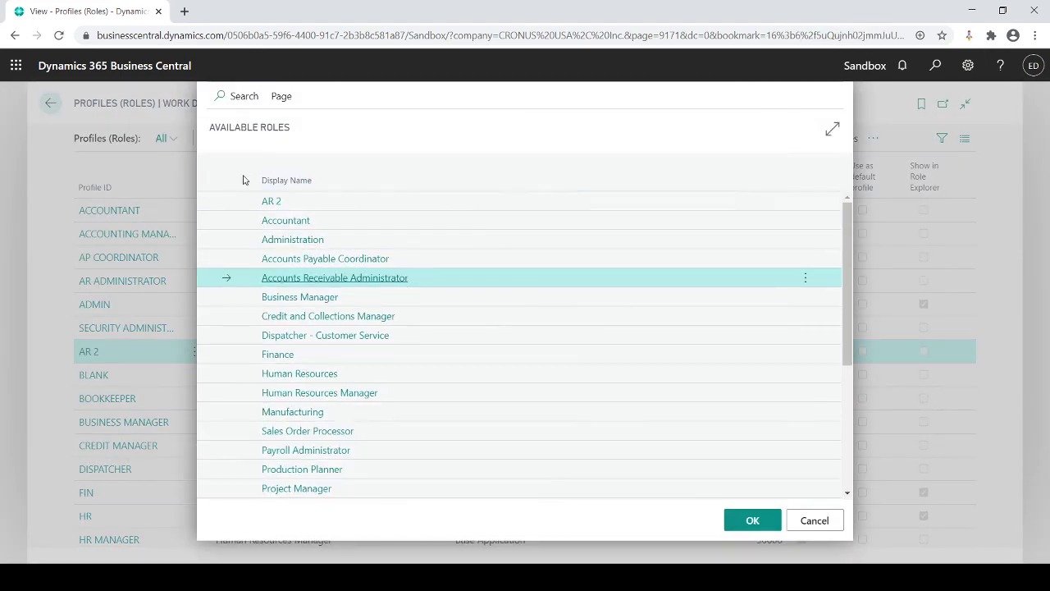
pyautogui.click(275, 201)
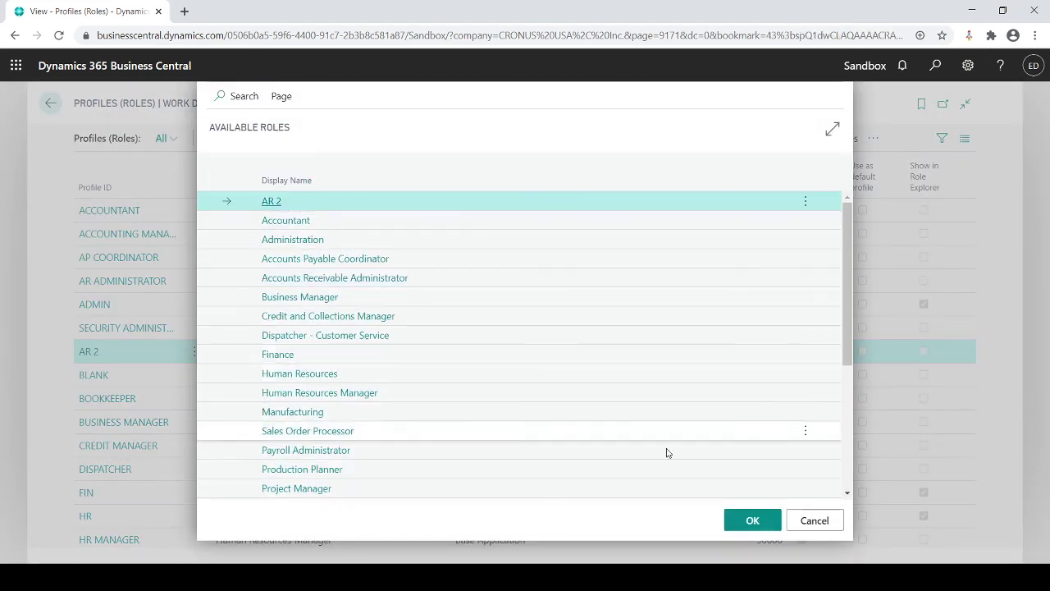
pyautogui.click(761, 522)
pyautogui.click(595, 394)
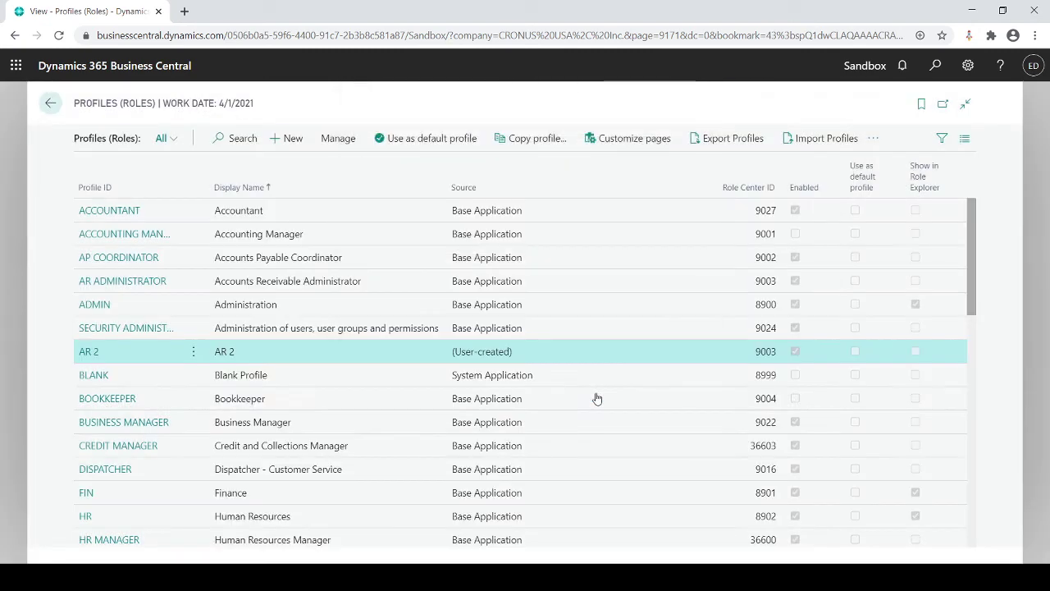